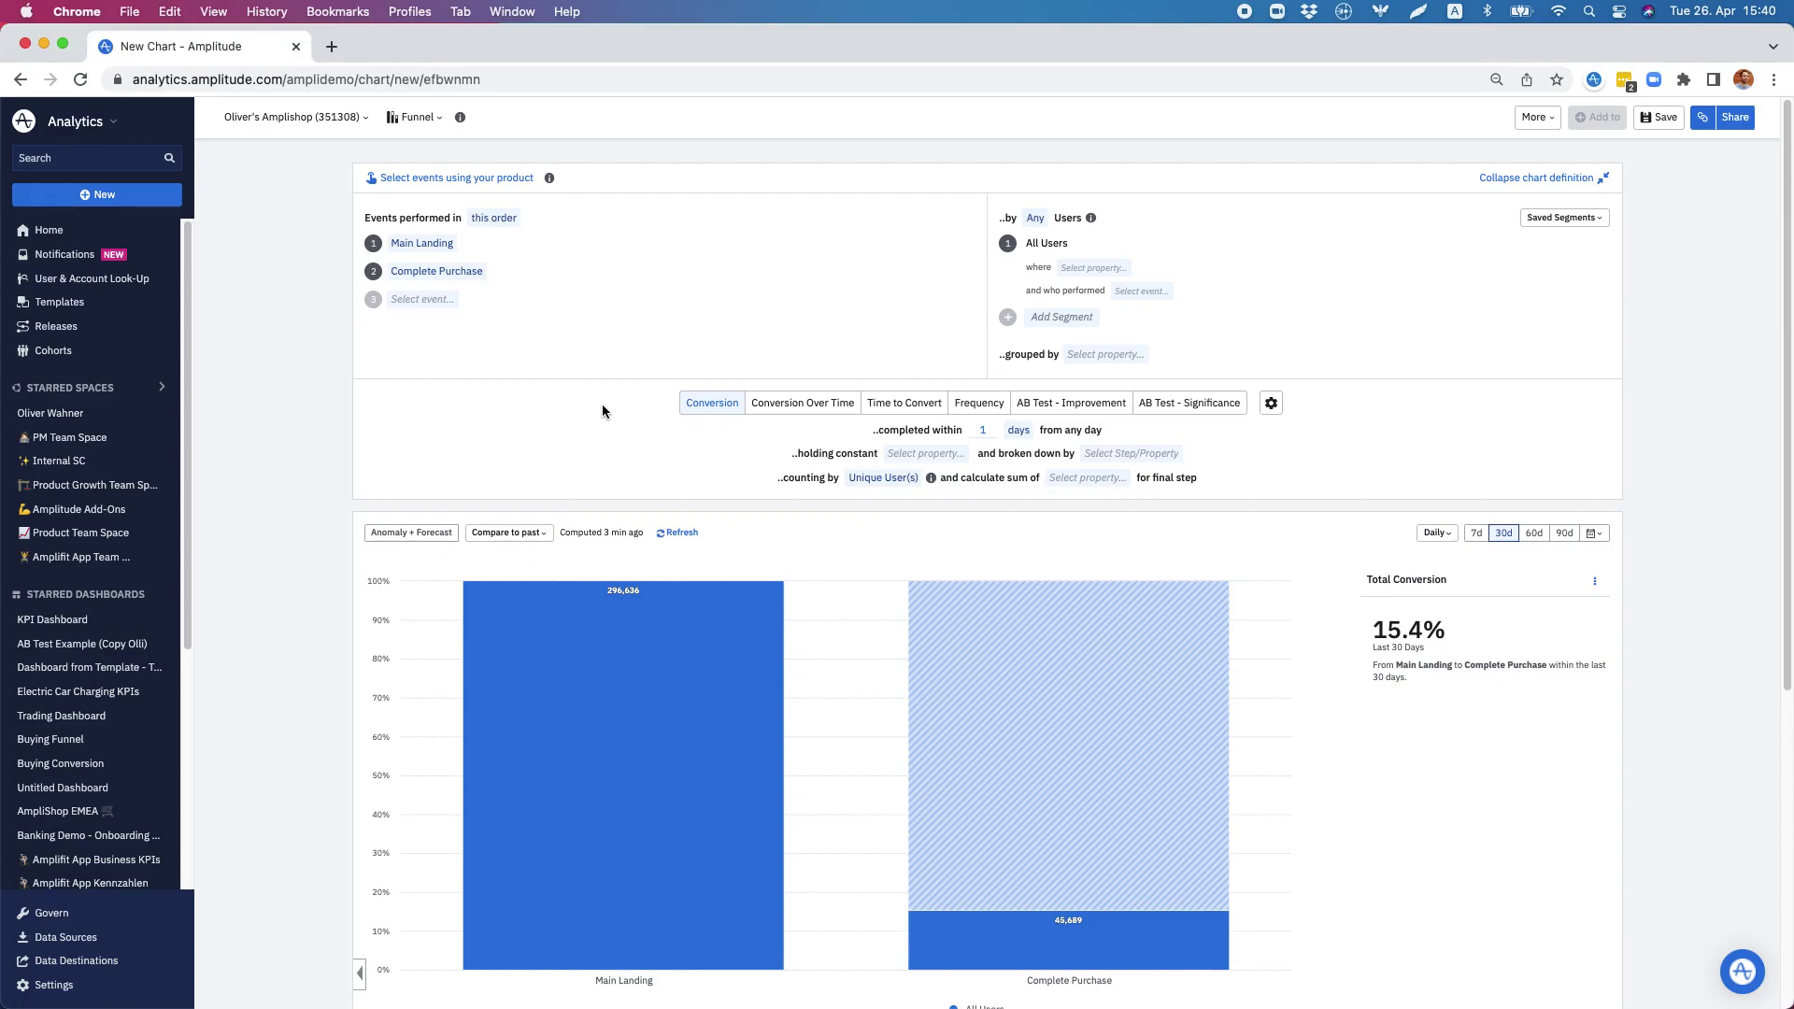
Step: Show user journeys for the Complete Purchase step, covering 9,802 converted users
{"action": "left_click", "coordinate": [1068, 937]}
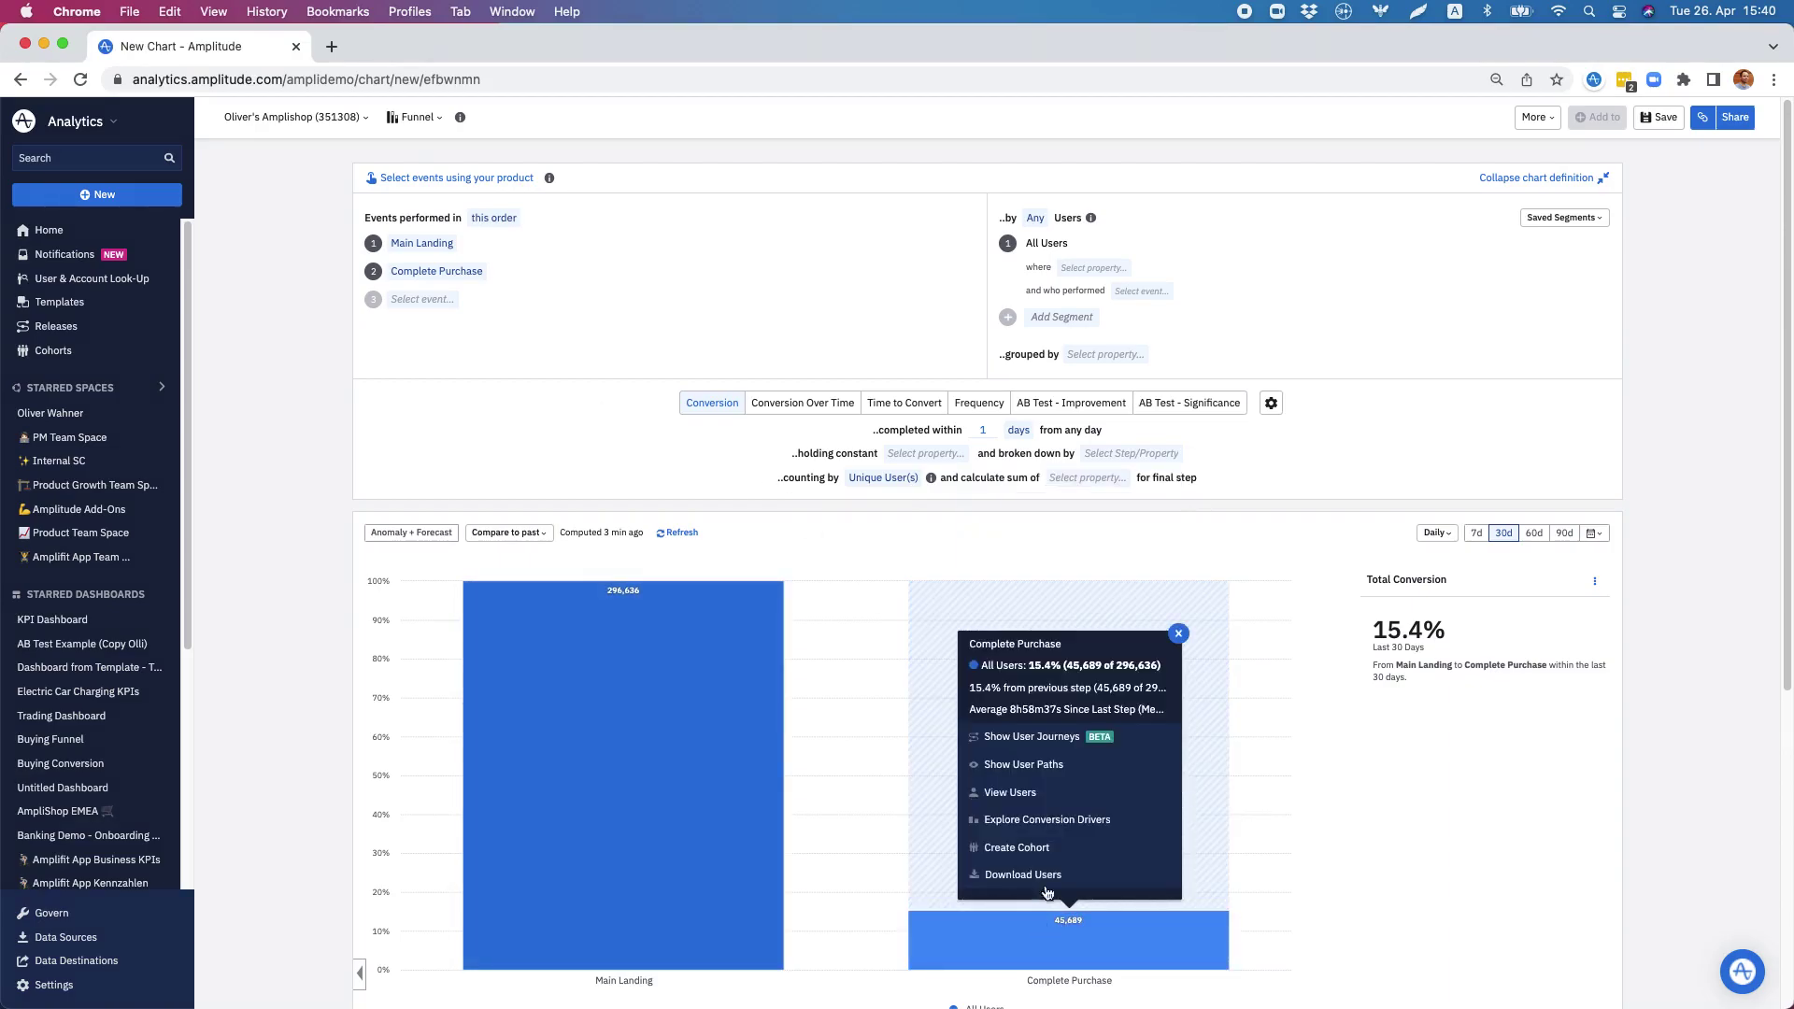
{"action": "left_click", "coordinate": [1069, 738]}
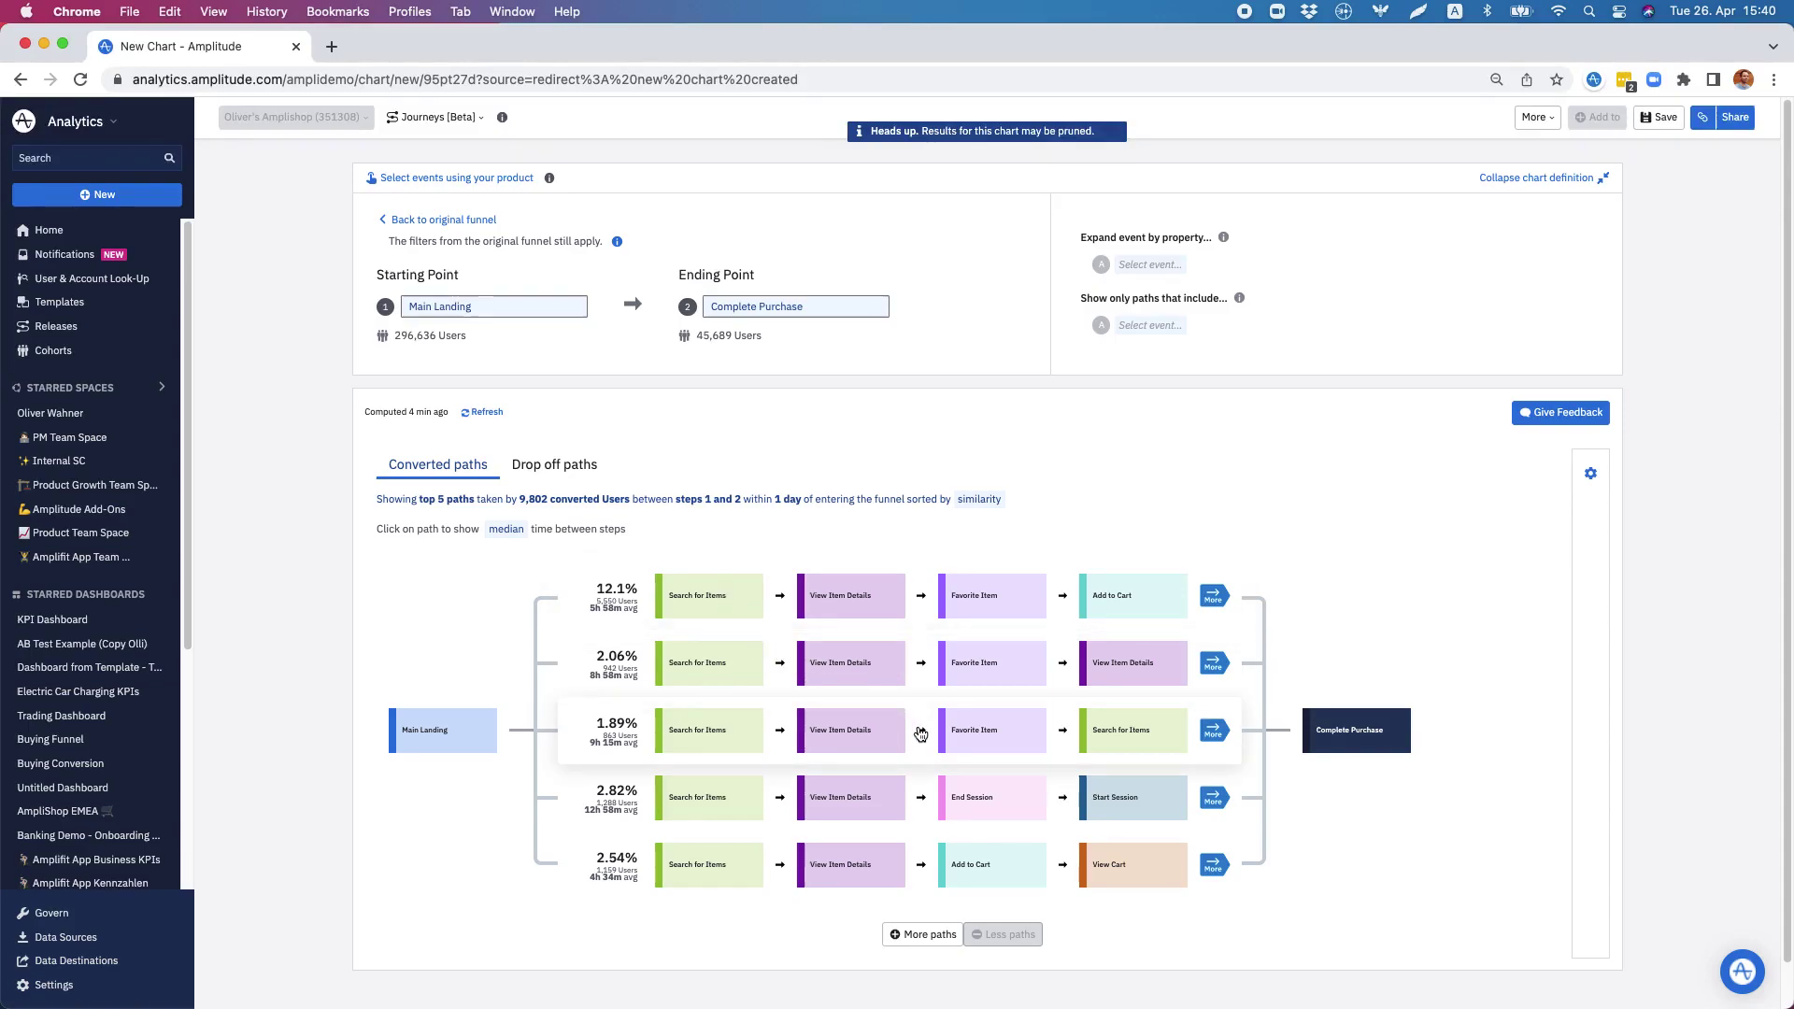
Step: Re-sort the top 5 converted paths from similarity to frequency
{"action": "mouse_move", "coordinate": [990, 731]}
{"action": "left_click", "coordinate": [980, 499]}
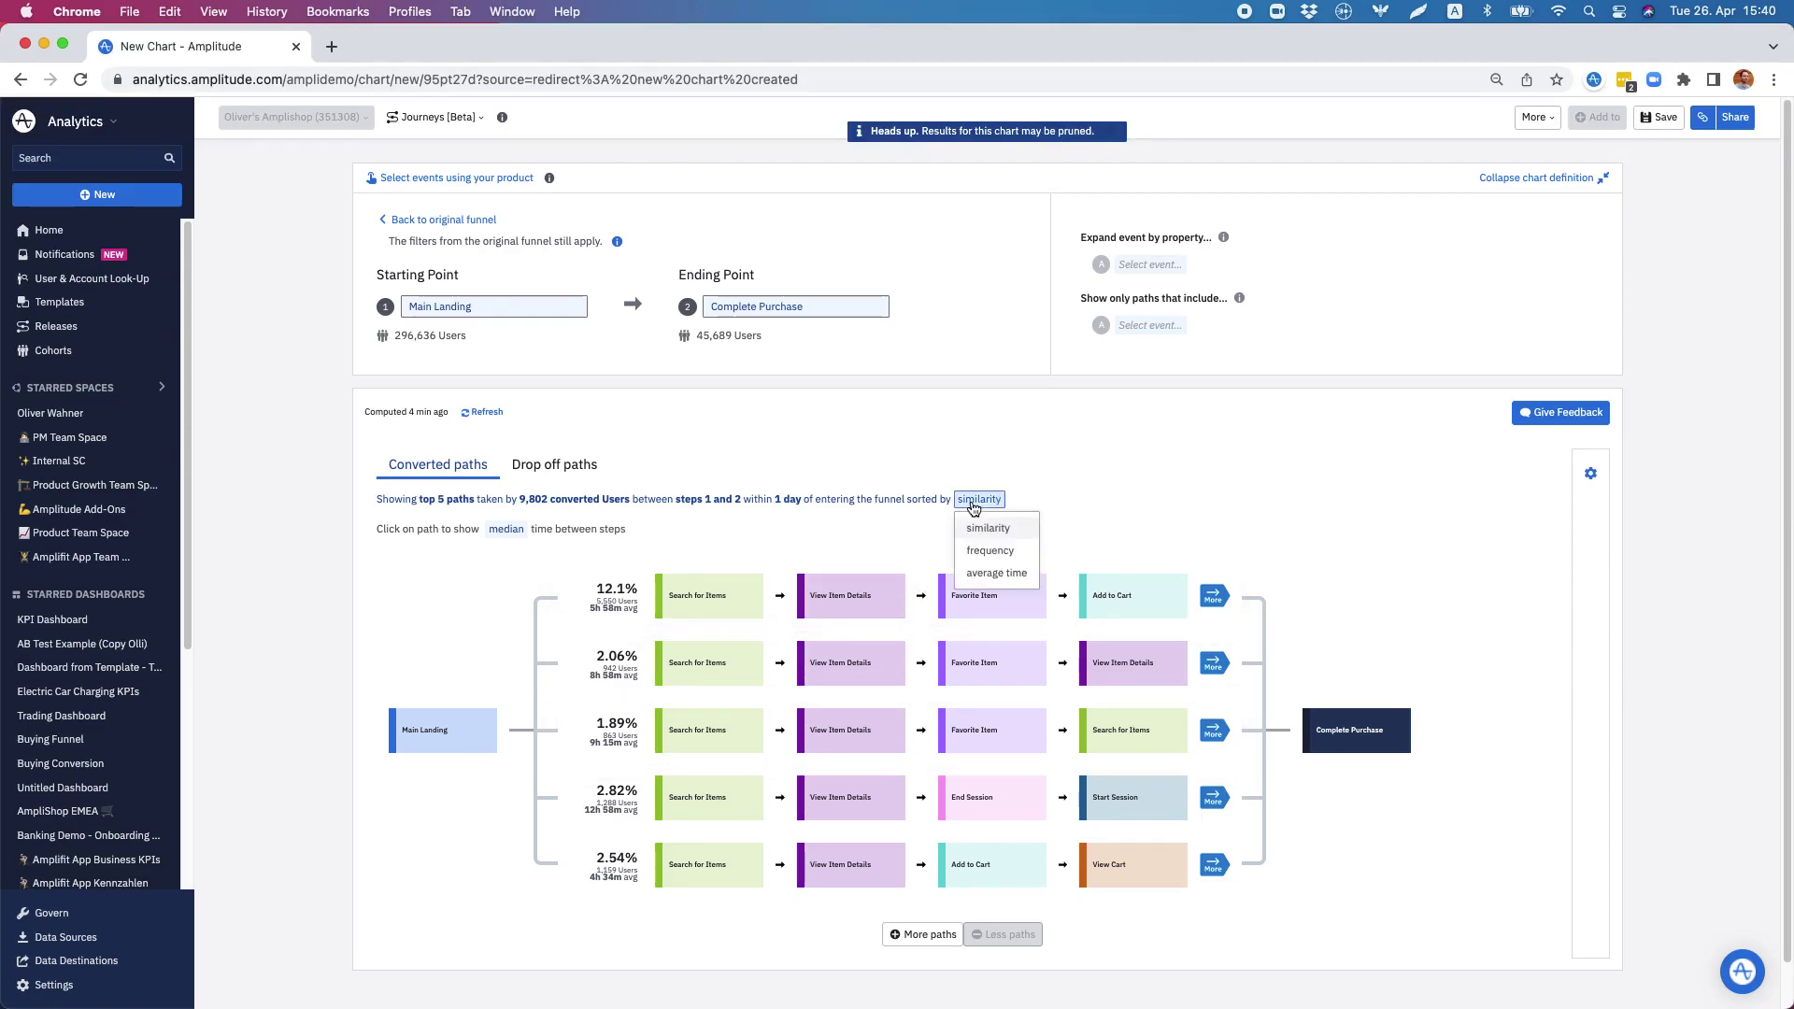
{"action": "left_click", "coordinate": [977, 555]}
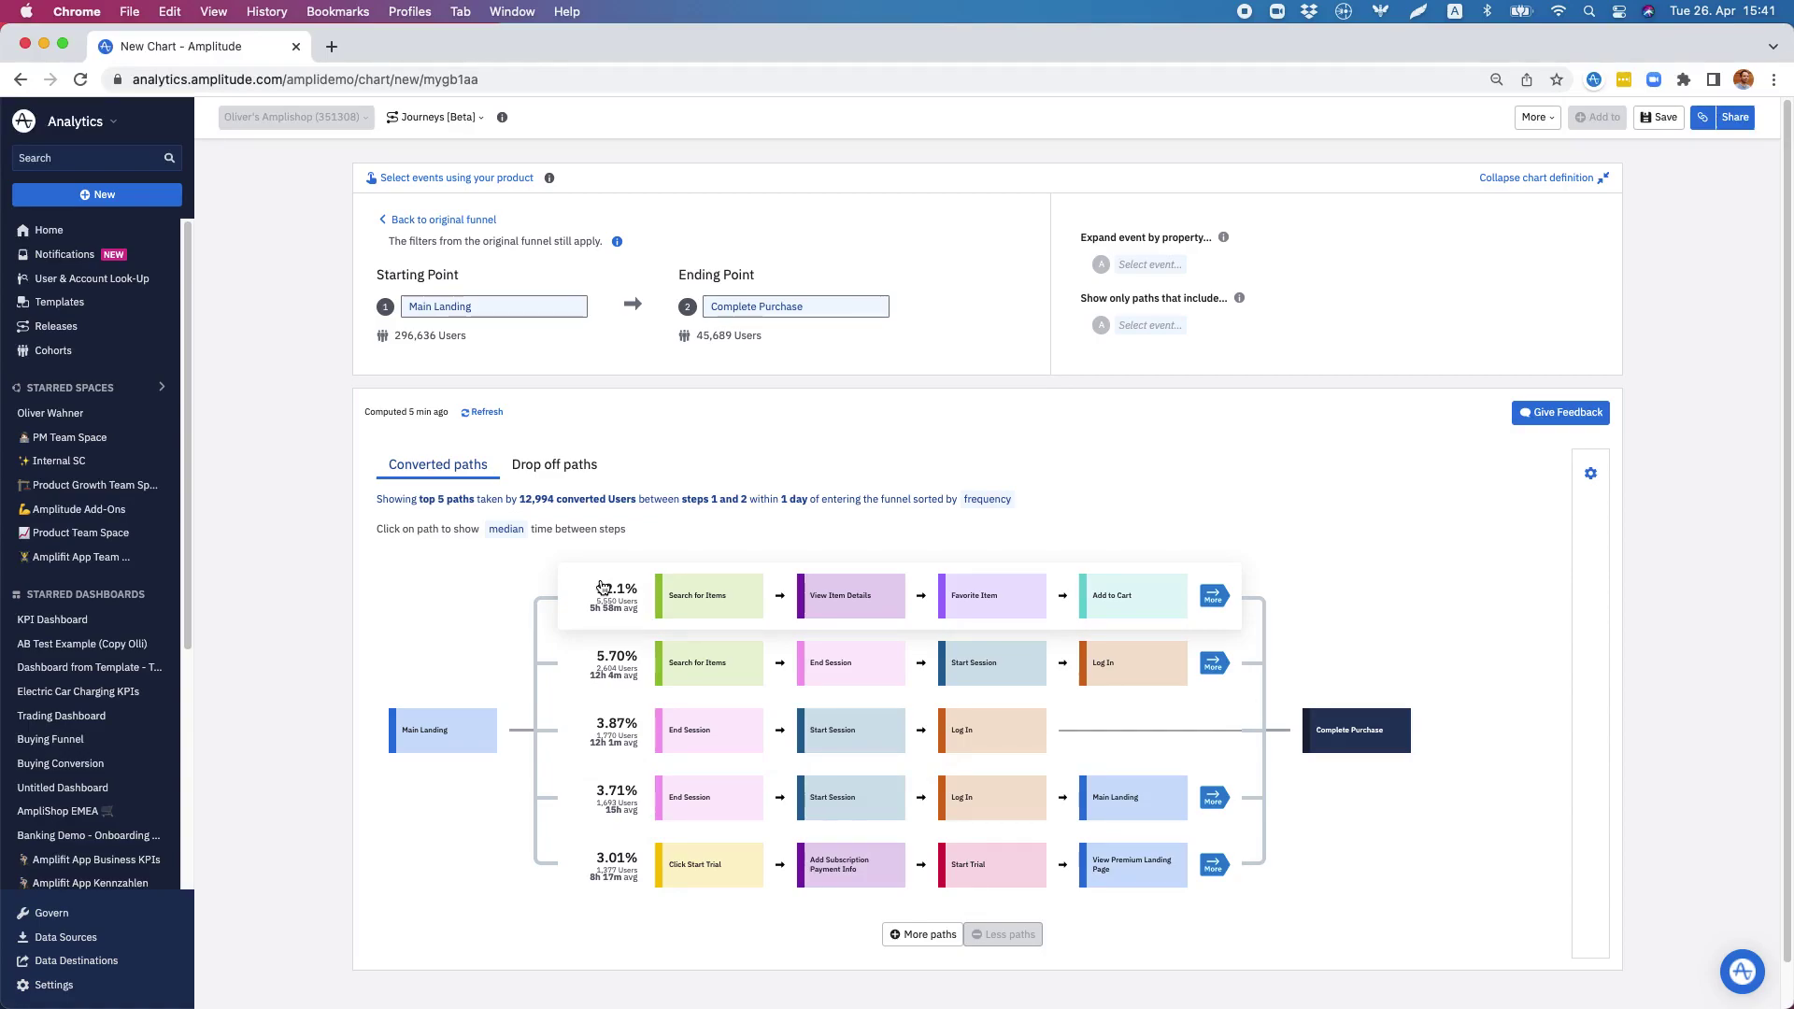
Step: Expand Path 1 (12.1%, 5,550 users) to show its steps and user streams
{"action": "left_click", "coordinate": [783, 604]}
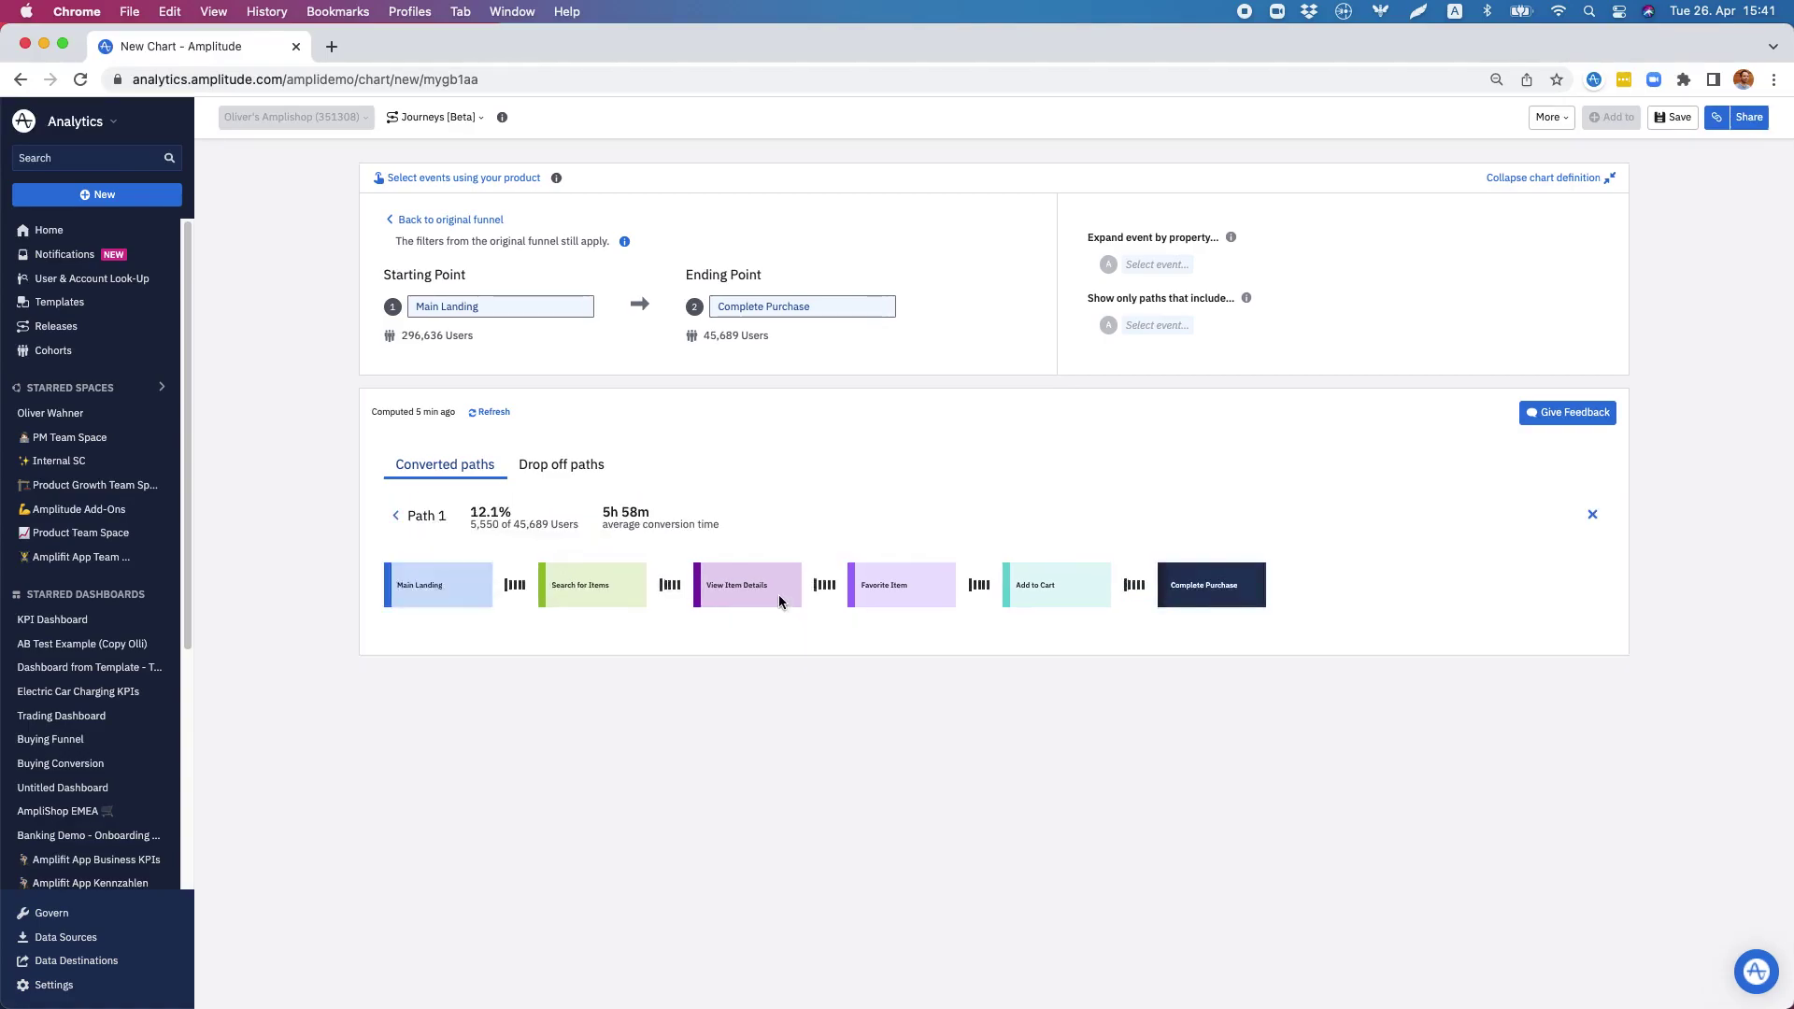